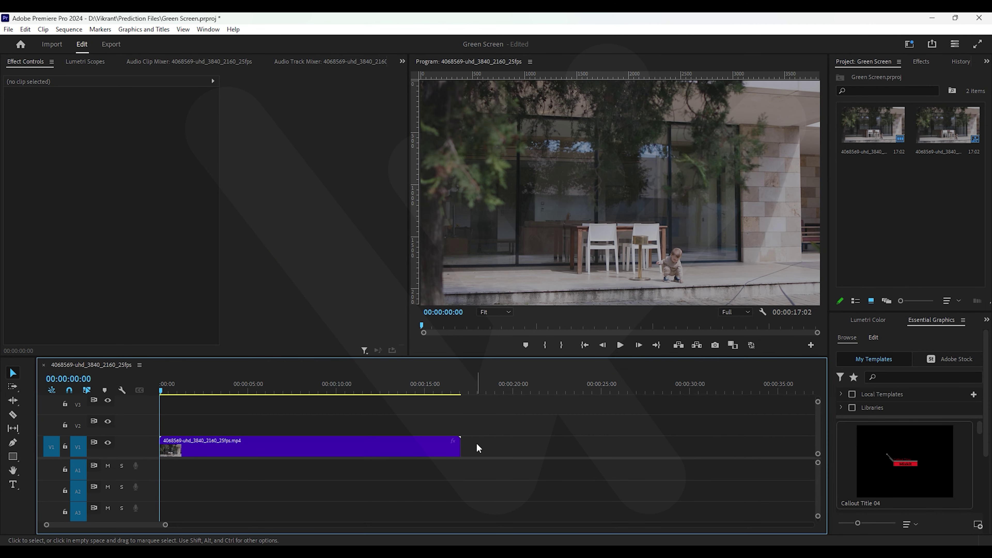
Preview the patio footage, then import 4838318-uhd_2160_3840_24fps.mp4 into the Green Screen.prproj project
mouse_move(161, 394)
left_mouse_down()
mouse_move(389, 390)
mouse_move(149, 389)
left_mouse_up()
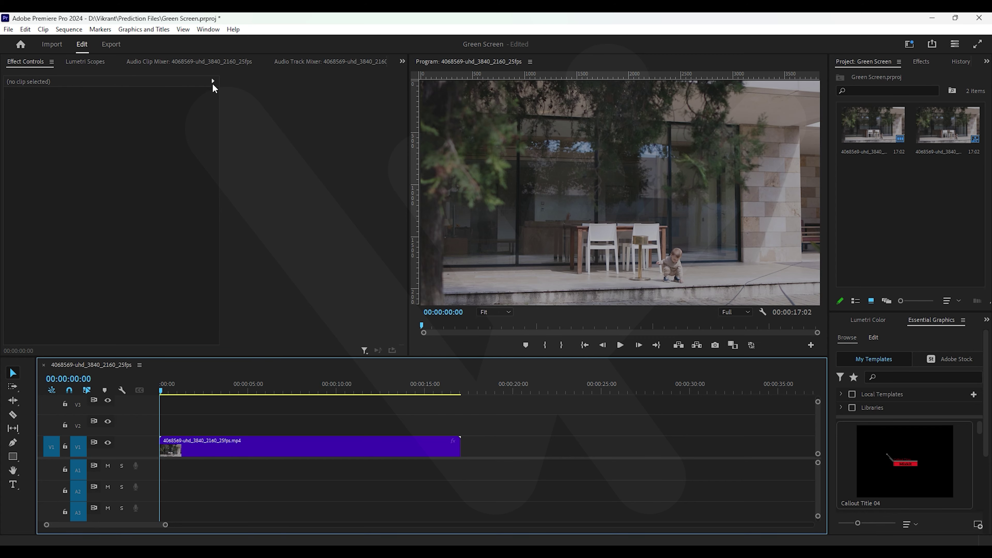
left_click(206, 30)
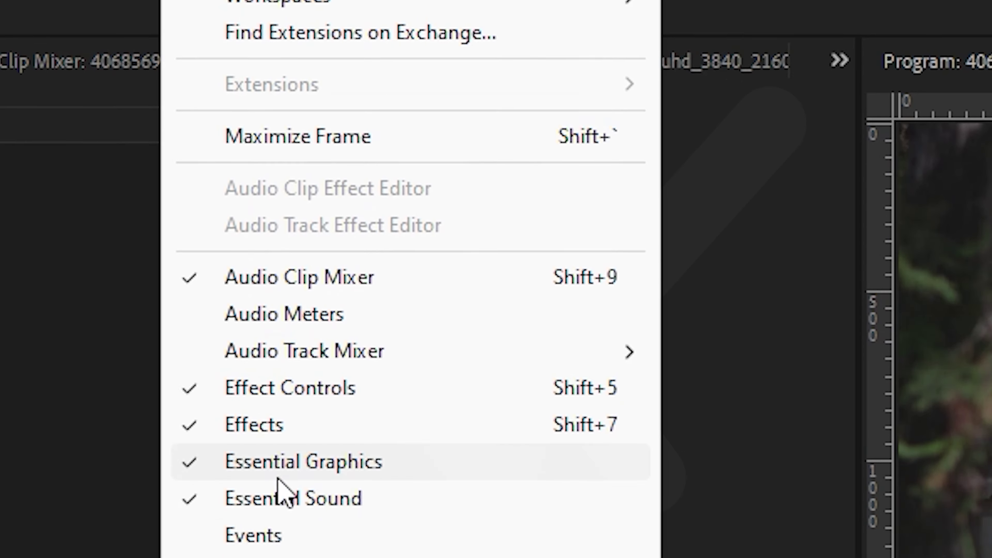
mouse_move(367, 420)
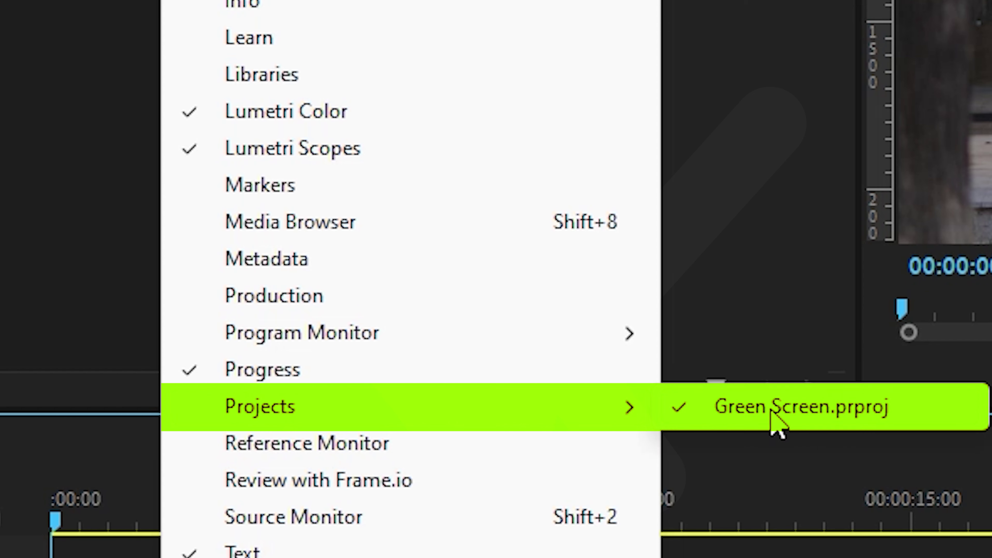
left_click(815, 414)
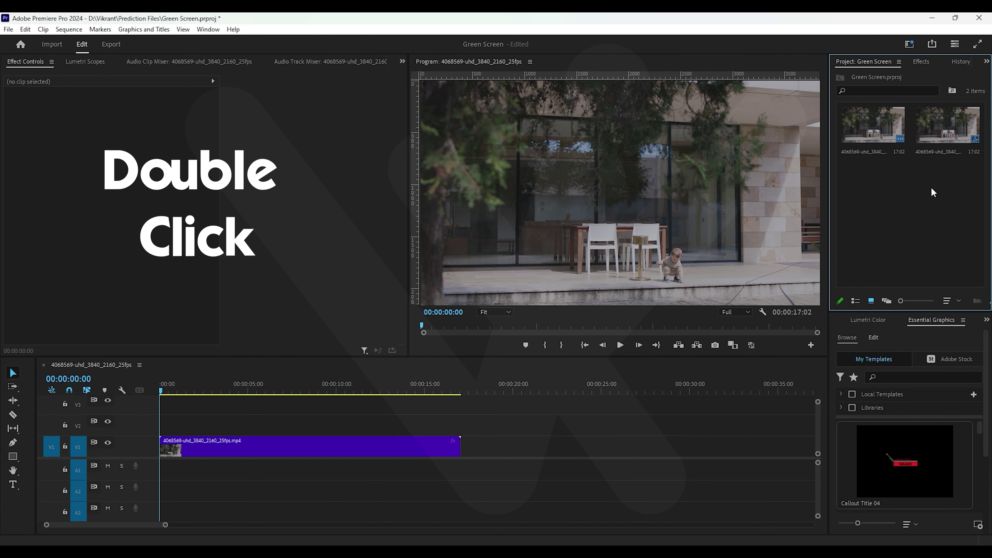
double_click(906, 211)
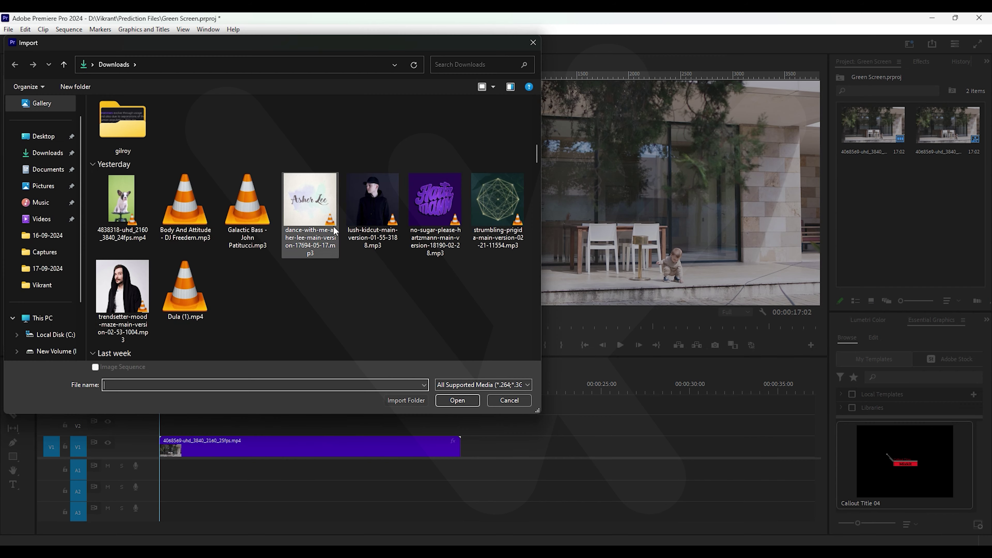
double_click(131, 213)
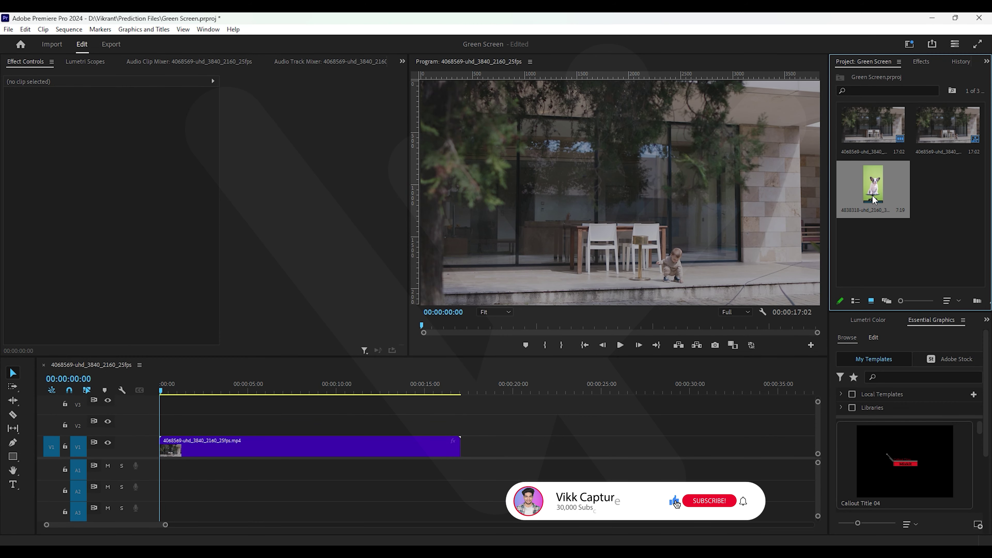
Place the puppy clip on V2 and trim the V1 patio clip to end at 7:19
mouse_move(847, 206)
left_mouse_down()
mouse_move(301, 436)
mouse_move(165, 428)
left_mouse_up()
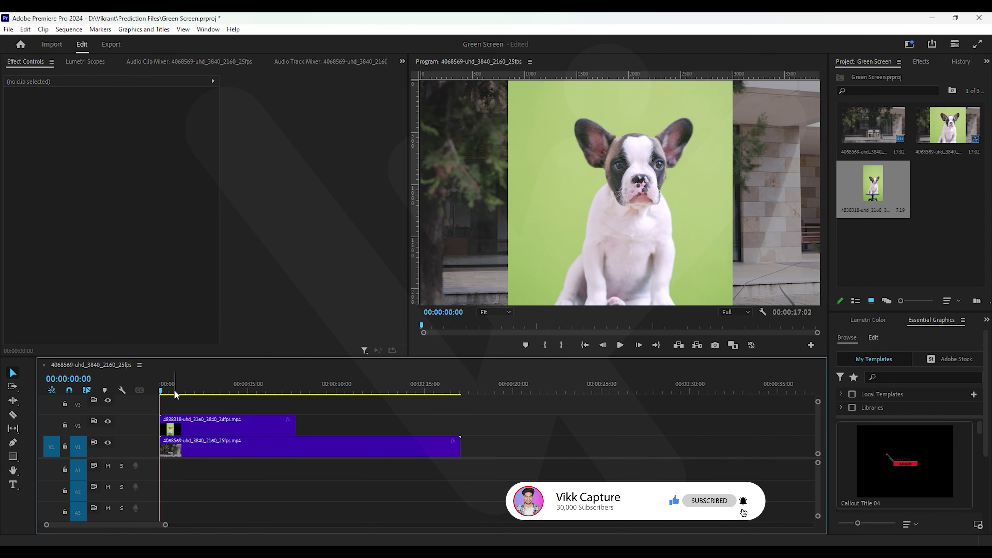
left_click_drag(462, 441, 305, 443)
left_click(167, 389)
Select the V2 puppy clip and its Motion settings in Effect Controls
left_click(160, 389)
left_click(573, 235)
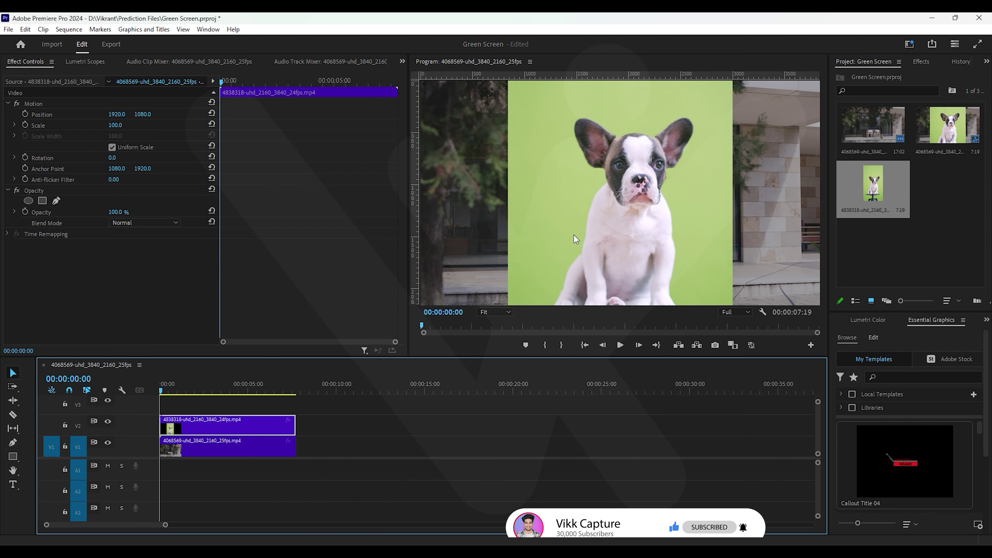
left_click(588, 204)
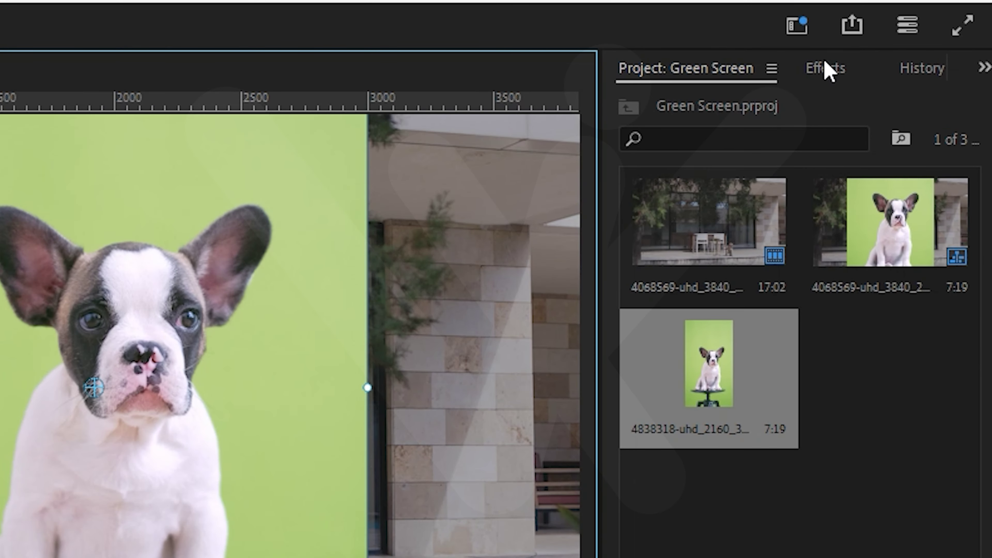
Search the Effects panel for 'ultra' and drop Ultra Key onto the V2 puppy clip
left_click(827, 70)
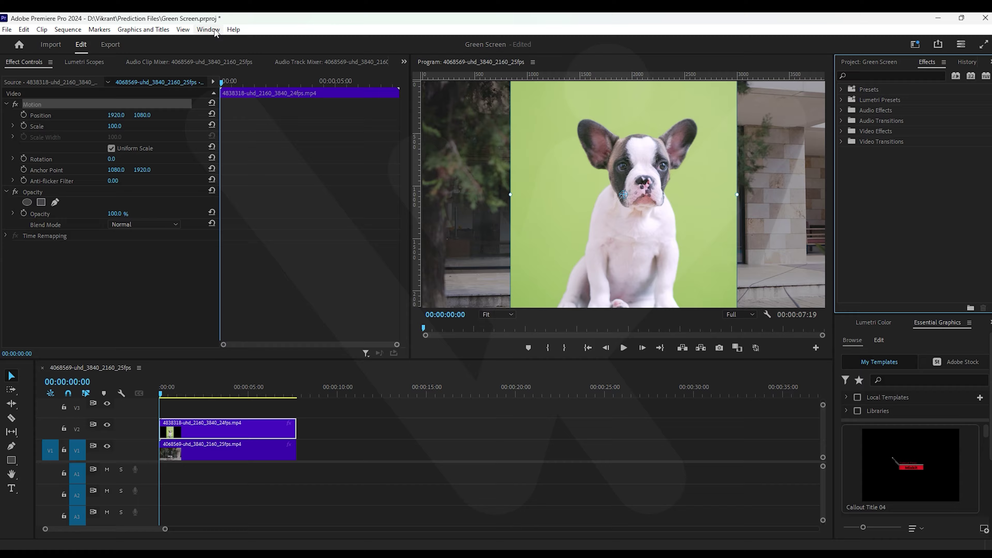
left_click(208, 29)
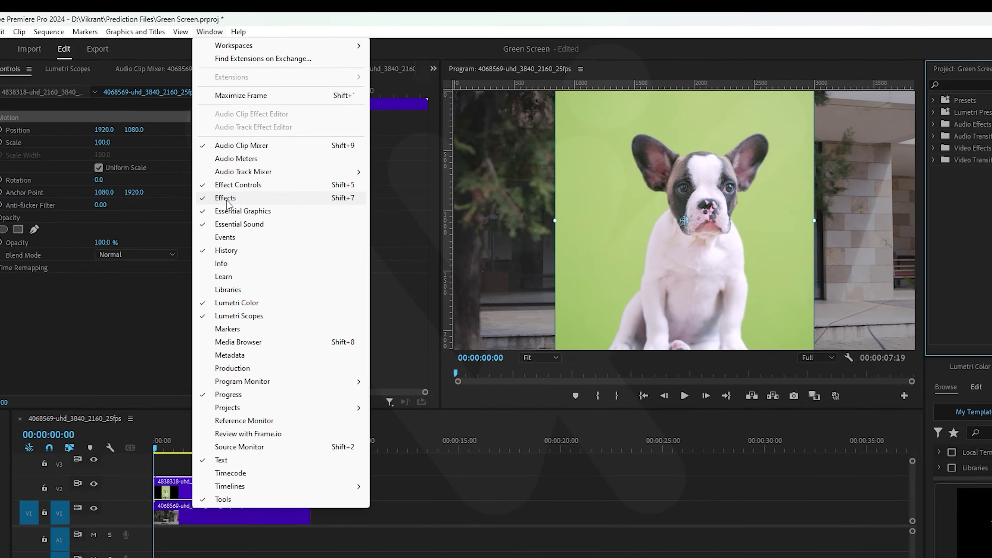
left_click(262, 449)
left_click(891, 73)
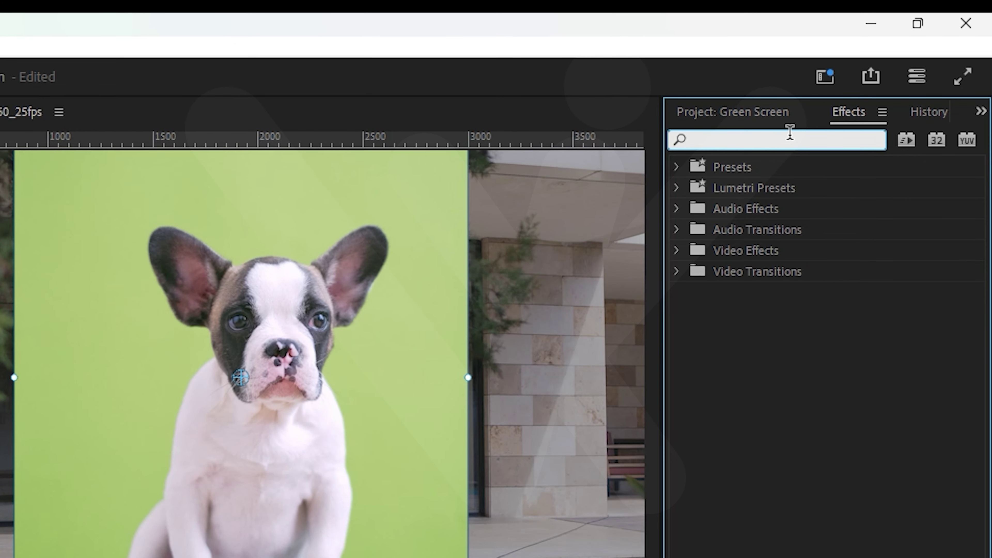
type("ul")
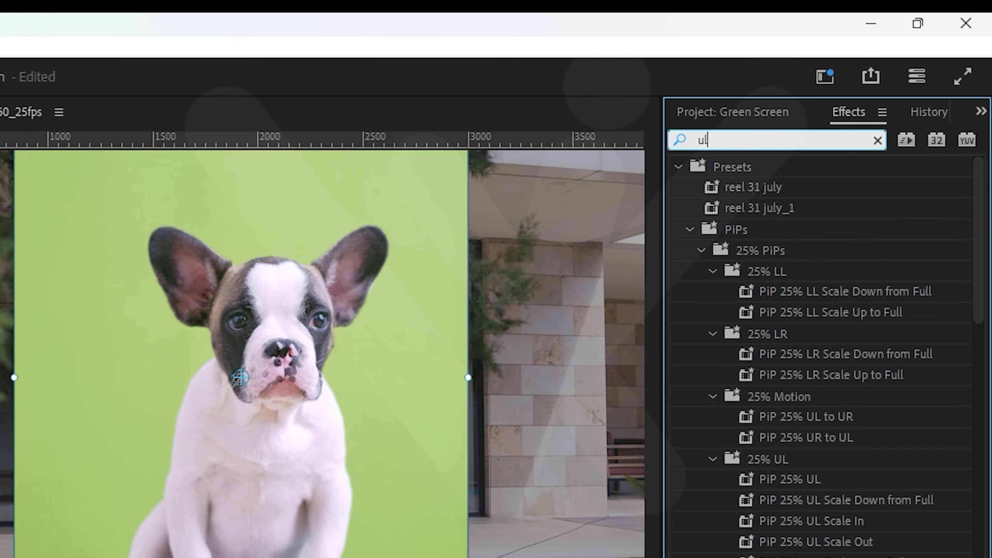
type("tra")
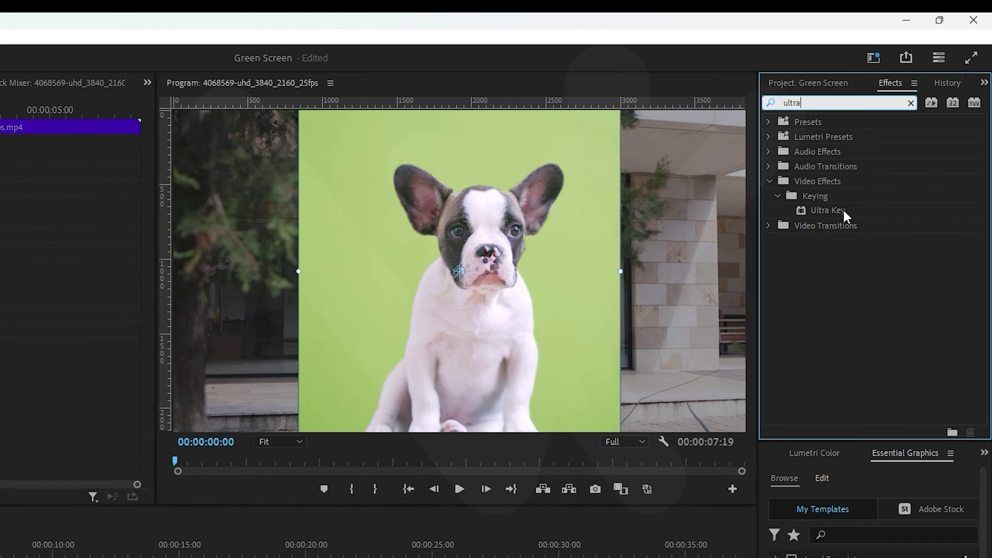
left_click_drag(877, 150, 232, 429)
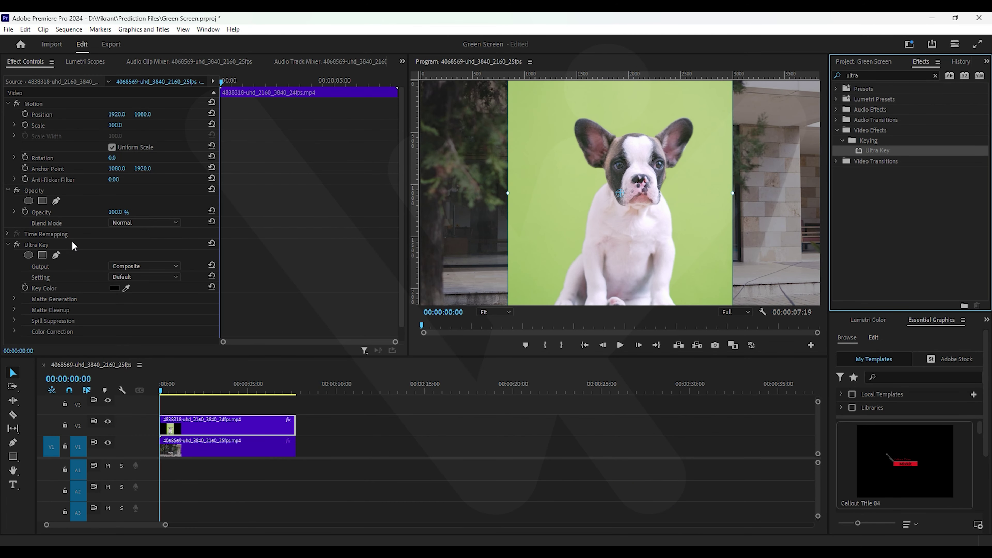
Sample the green backdrop in the Program monitor as Ultra Key's key colour
left_click(127, 288)
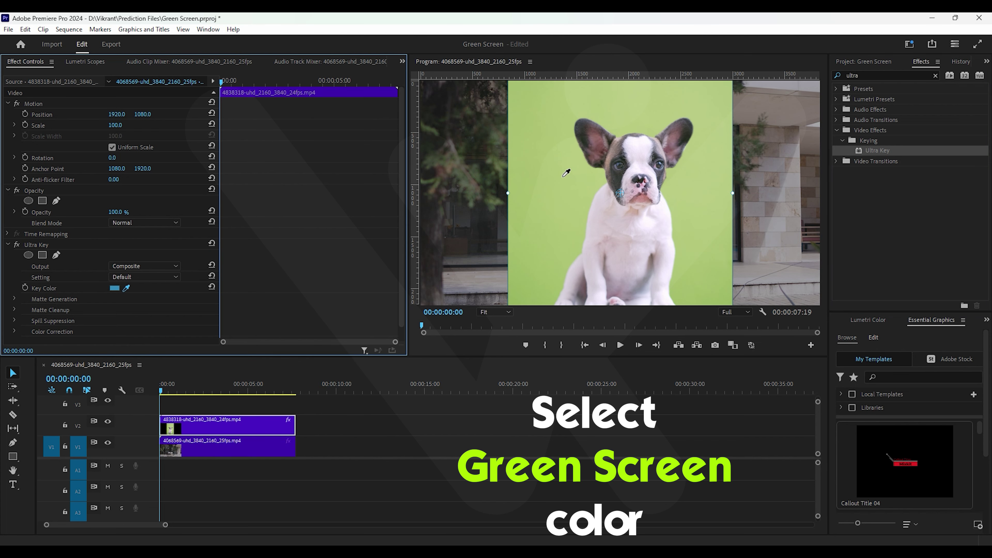
left_click(531, 128)
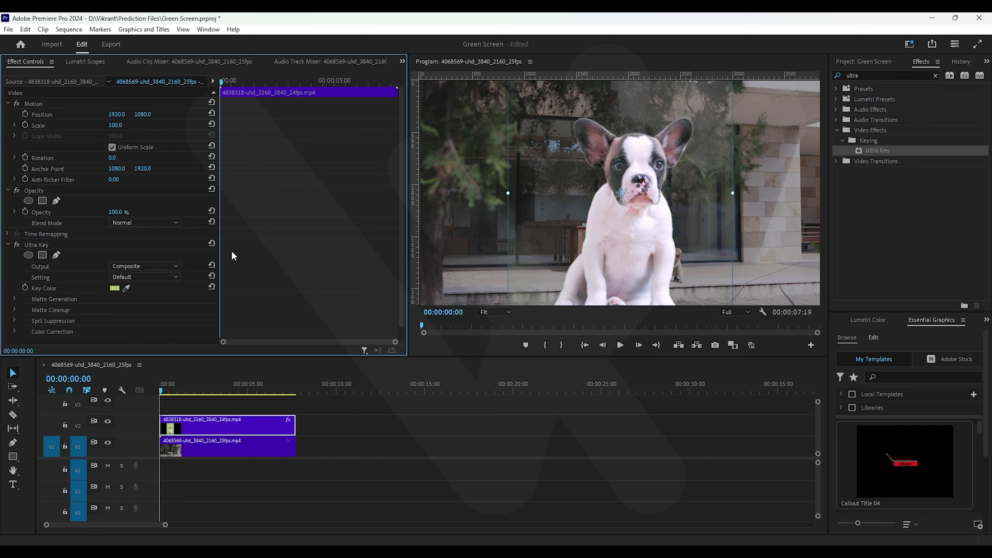
scroll(69, 299, "down", 1)
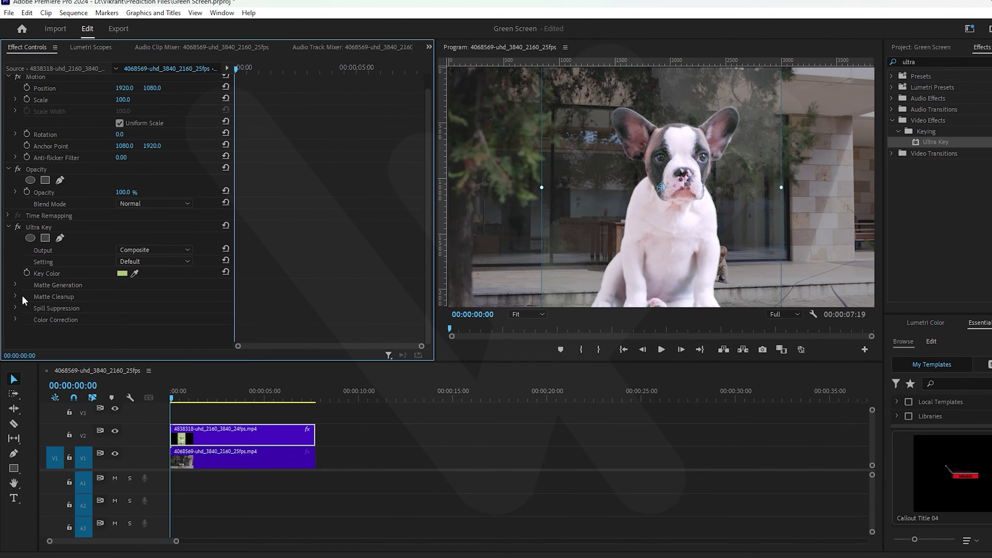
Set Ultra Key Matte Cleanup Choke, Contrast and Mid Point each to 100
left_click(14, 296)
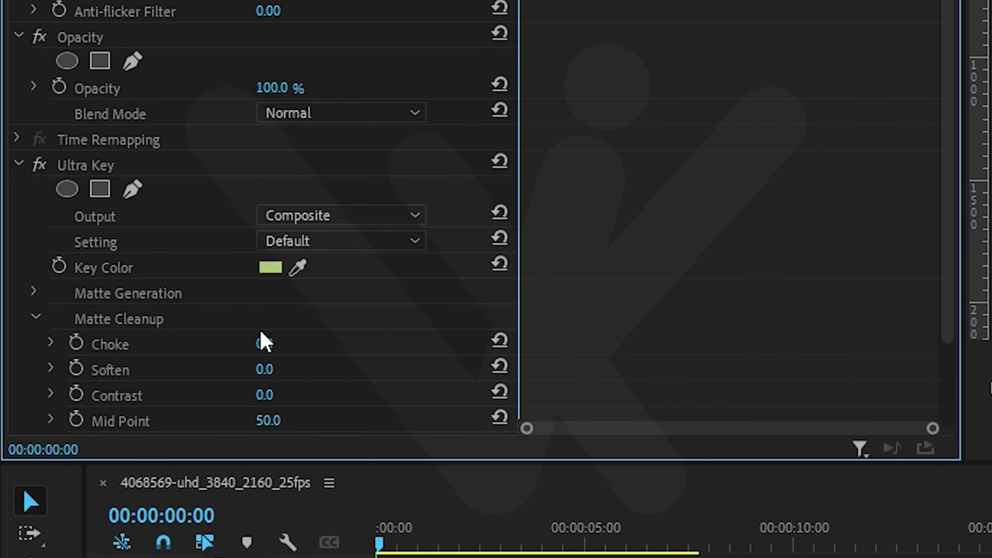
left_click(272, 343)
type("100")
key("Return")
scroll(287, 337, "down", 1)
scroll(292, 344, "down", 2)
left_click_drag(258, 321, 290, 321)
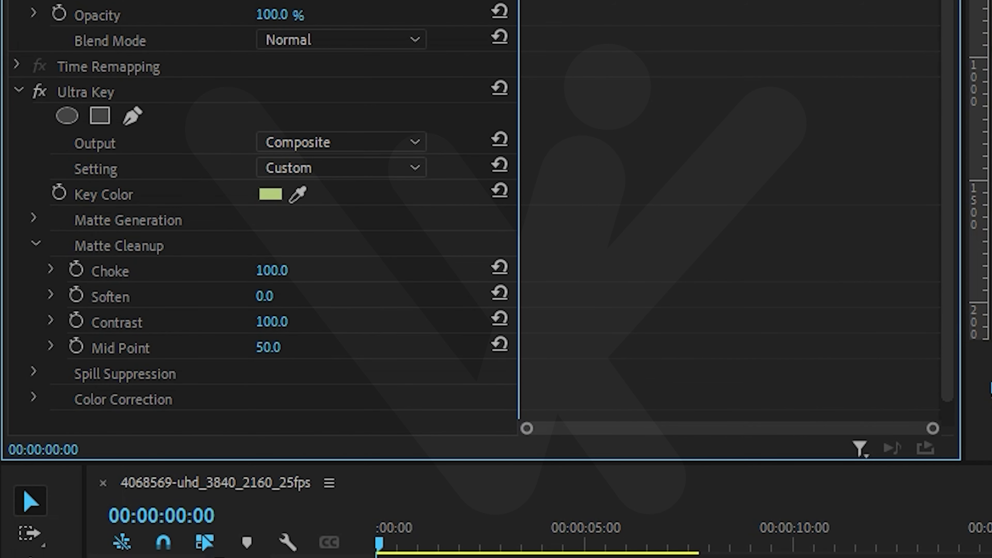
left_click(269, 348)
type("100")
key("Return")
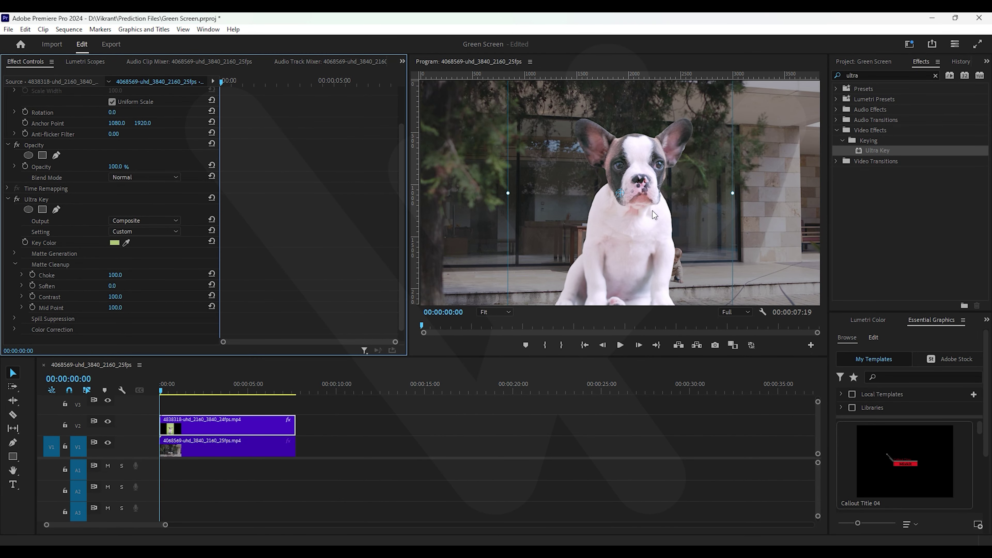
Shrink the puppy and drag it left and down toward the table in the Program monitor
scroll(155, 161, "up", 2)
scroll(154, 160, "up", 2)
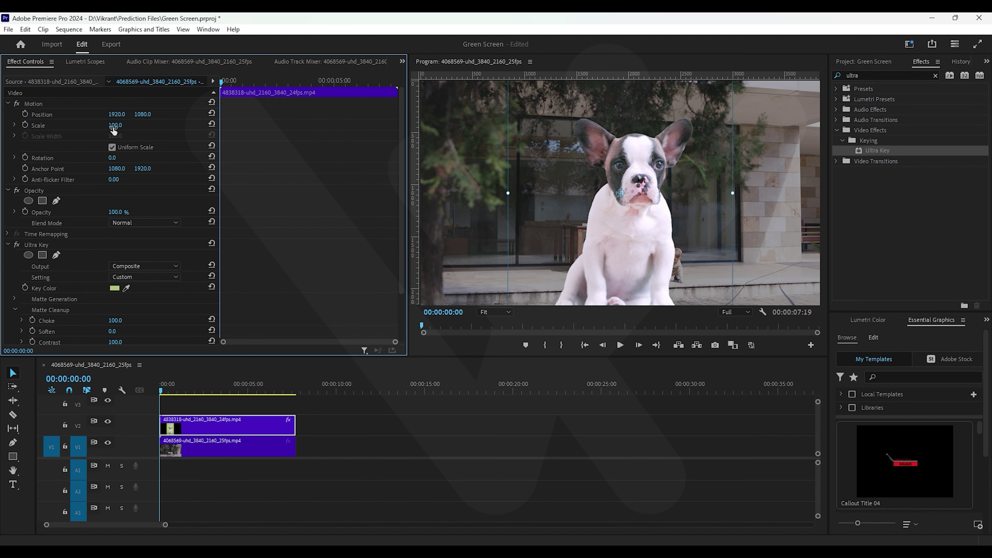
left_click_drag(114, 125, 80, 125)
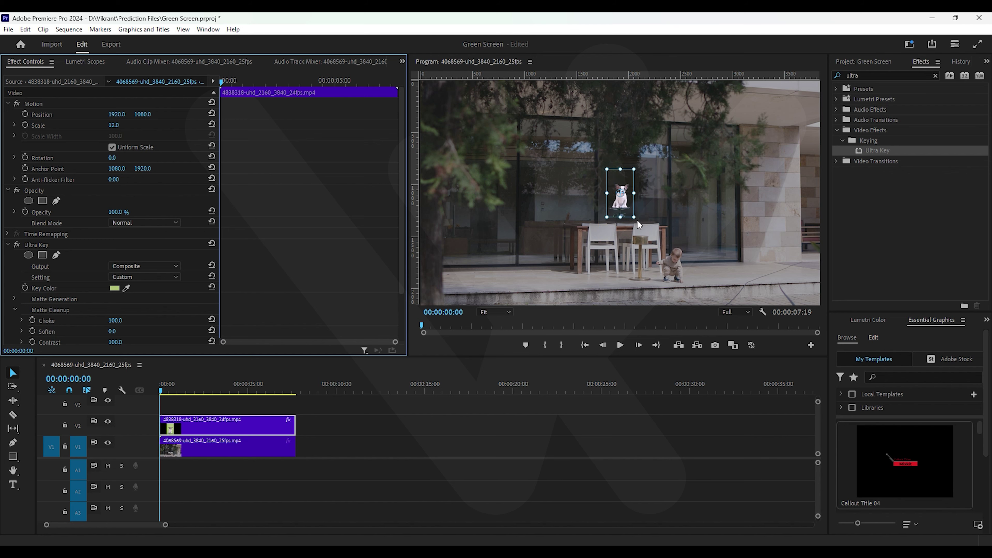
scroll(637, 220, "up", 2)
scroll(631, 213, "up", 2)
scroll(625, 204, "up", 2)
scroll(624, 203, "up", 1)
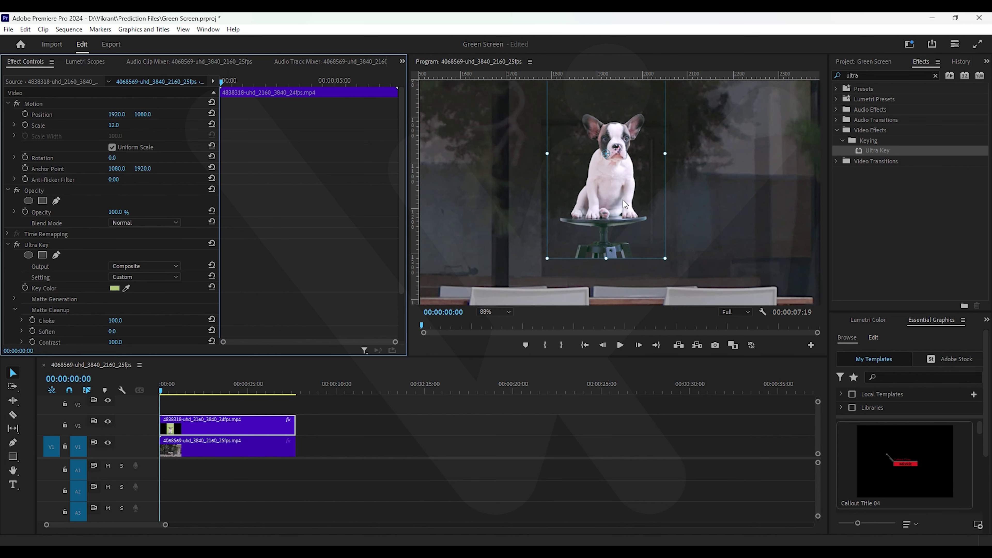
scroll(623, 200, "up", 1)
mouse_move(617, 194)
left_mouse_down()
mouse_move(563, 220)
mouse_move(561, 244)
left_mouse_up()
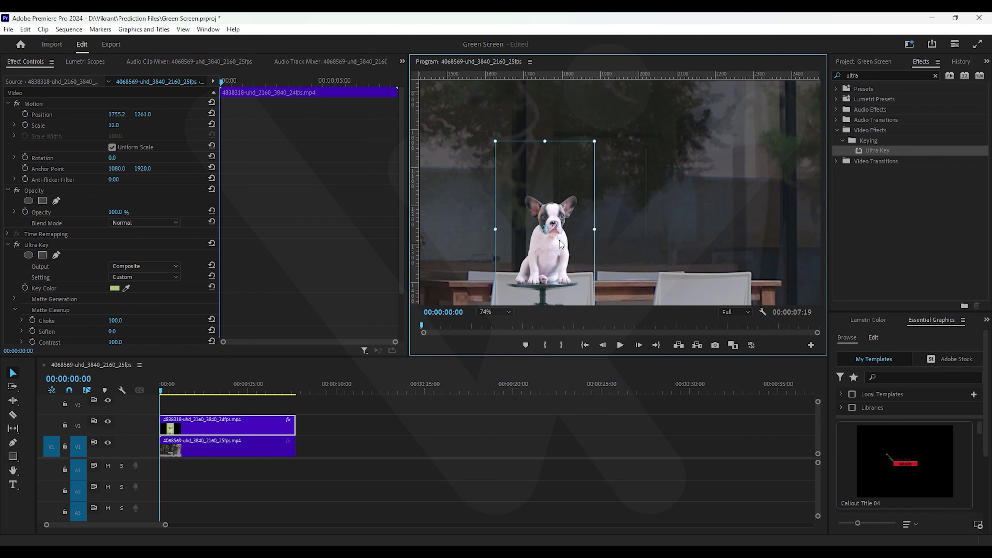
left_click_drag(561, 244, 562, 241)
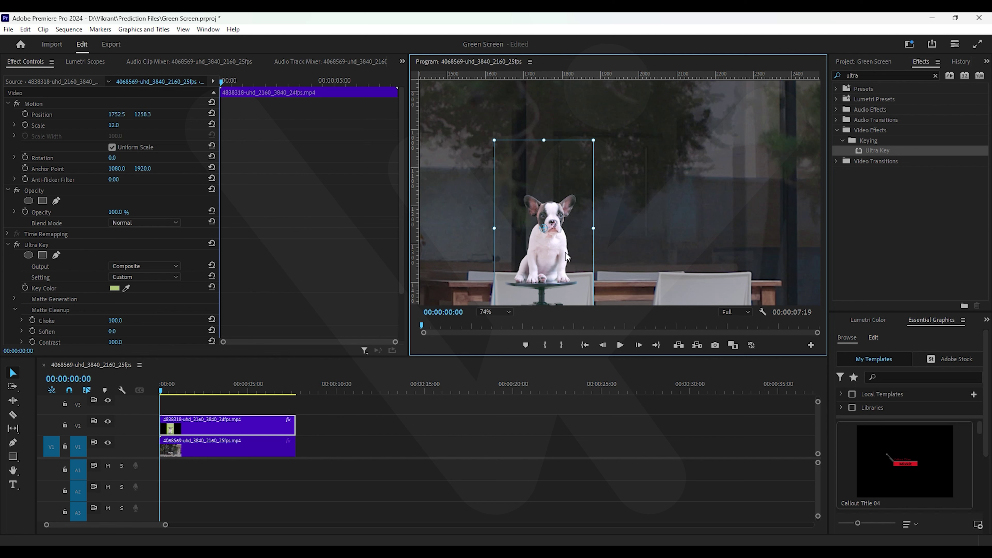
Set the puppy's scale to 15 and raise it slightly above the chair
left_click(117, 125)
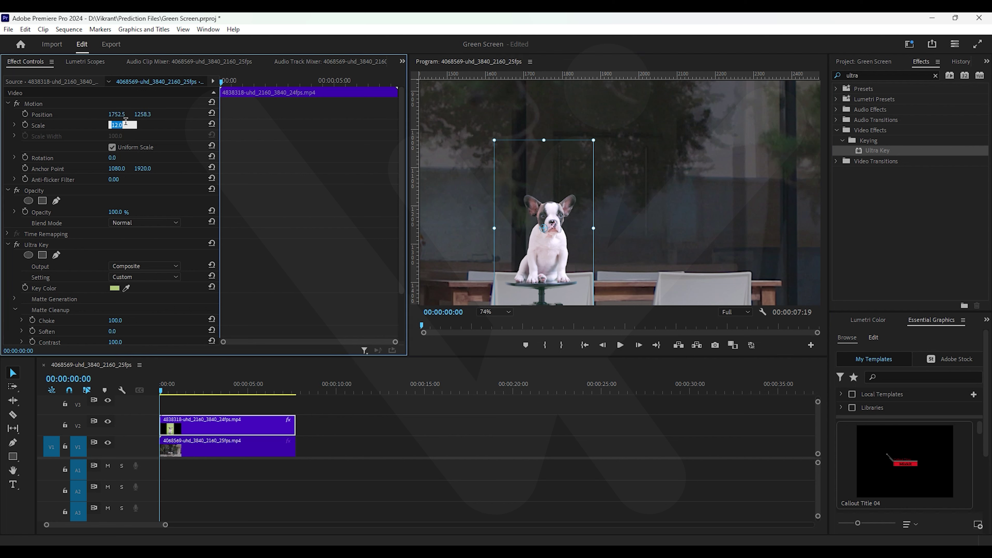
type("15")
key("Return")
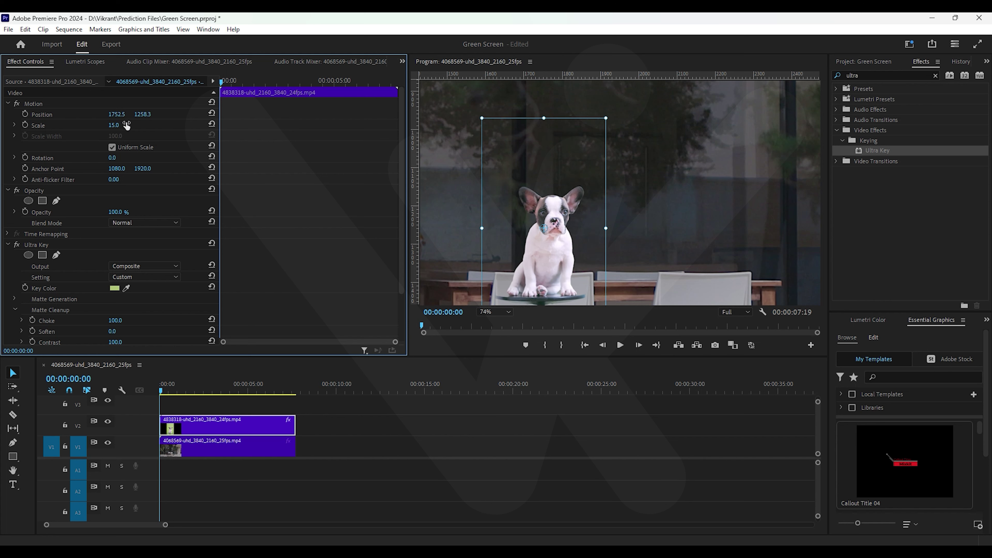
left_click_drag(551, 261, 552, 247)
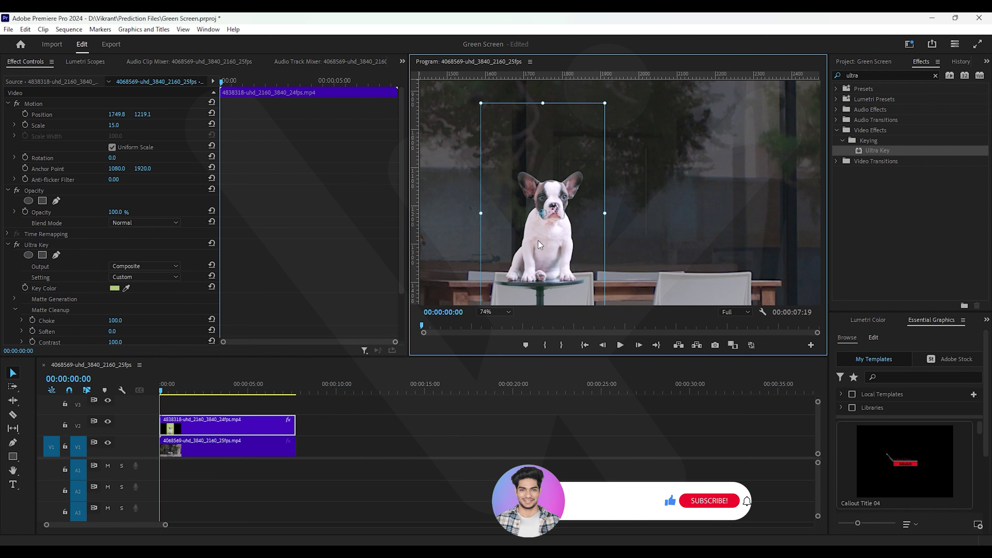
Reduce the puppy's scale to 12 and lower its Position Y to about 1244
scroll(534, 254, "down", 2)
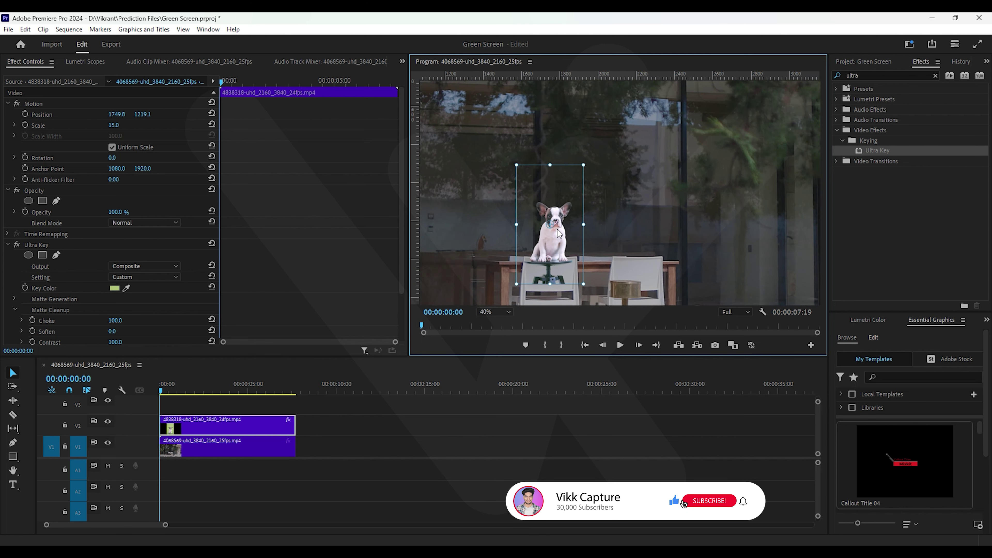
scroll(562, 240, "down", 3)
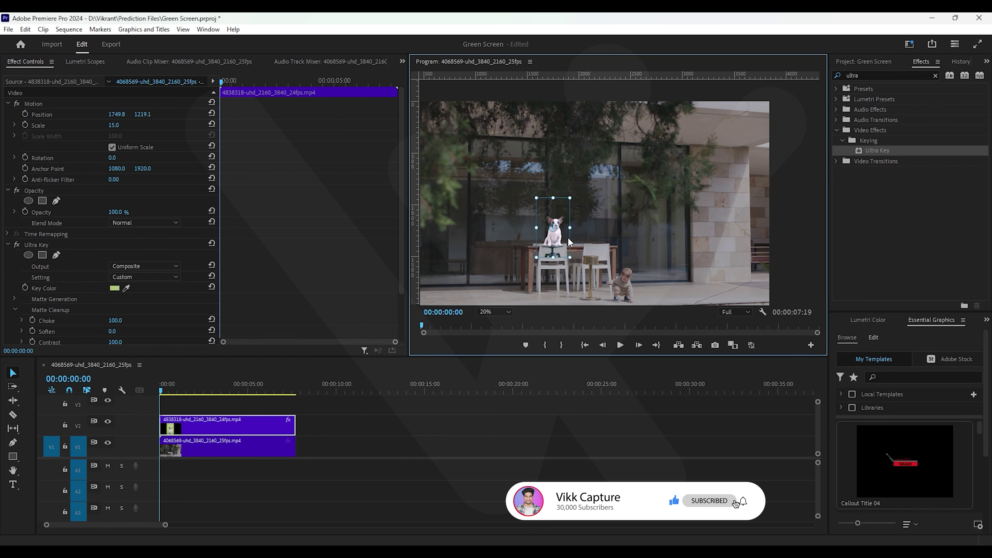
left_click(125, 125)
key("BackSpace")
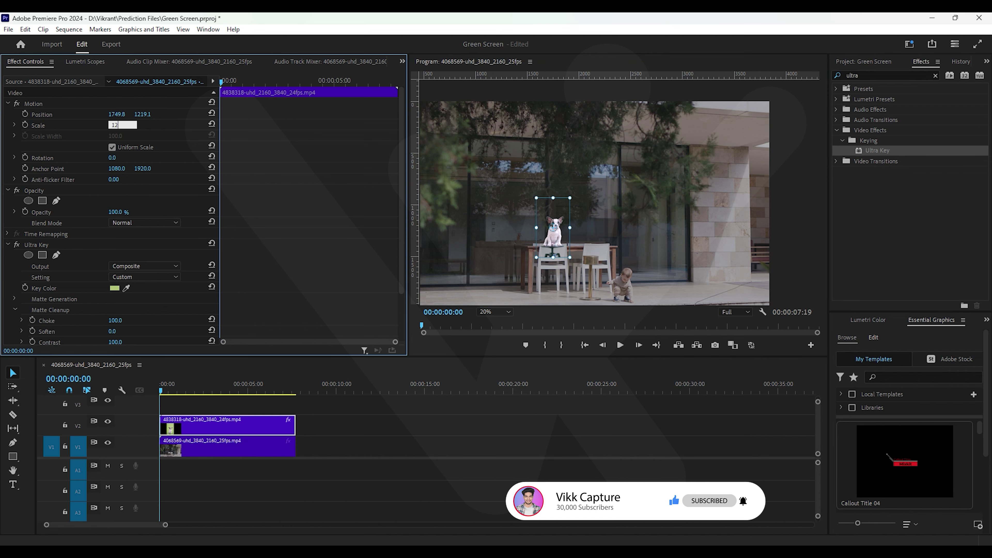
key("Return")
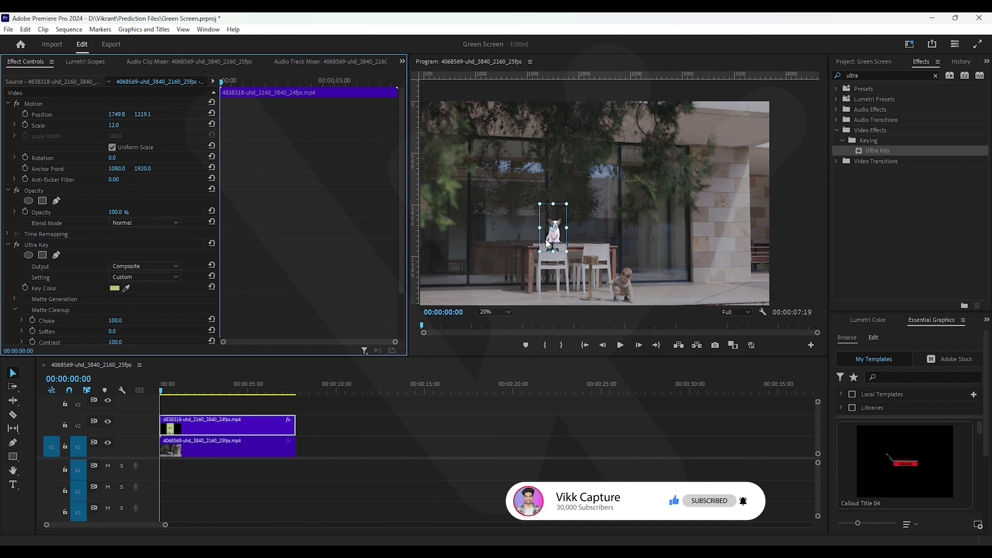
scroll(548, 245, "up", 2)
scroll(551, 245, "up", 3)
scroll(552, 246, "up", 2)
scroll(554, 247, "up", 2)
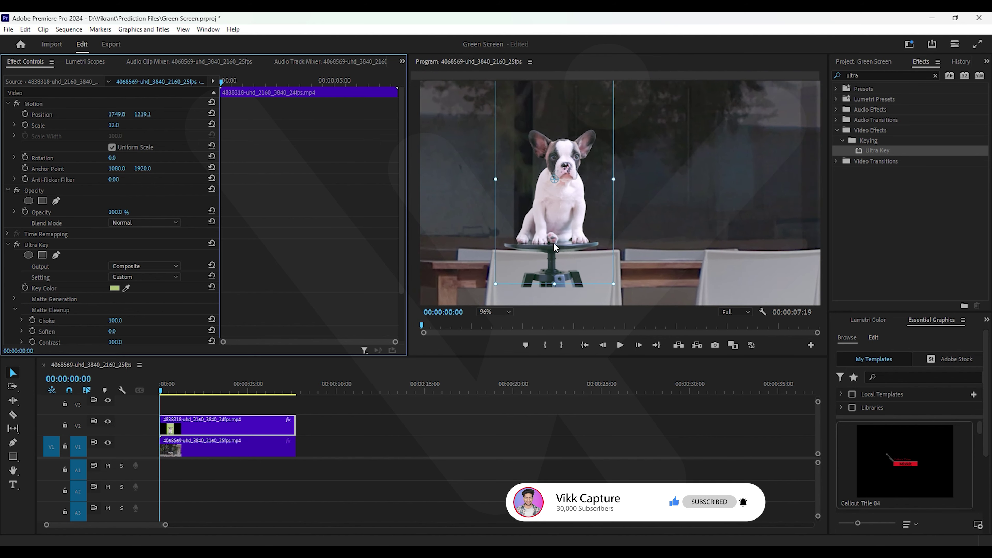
scroll(555, 248, "up", 1)
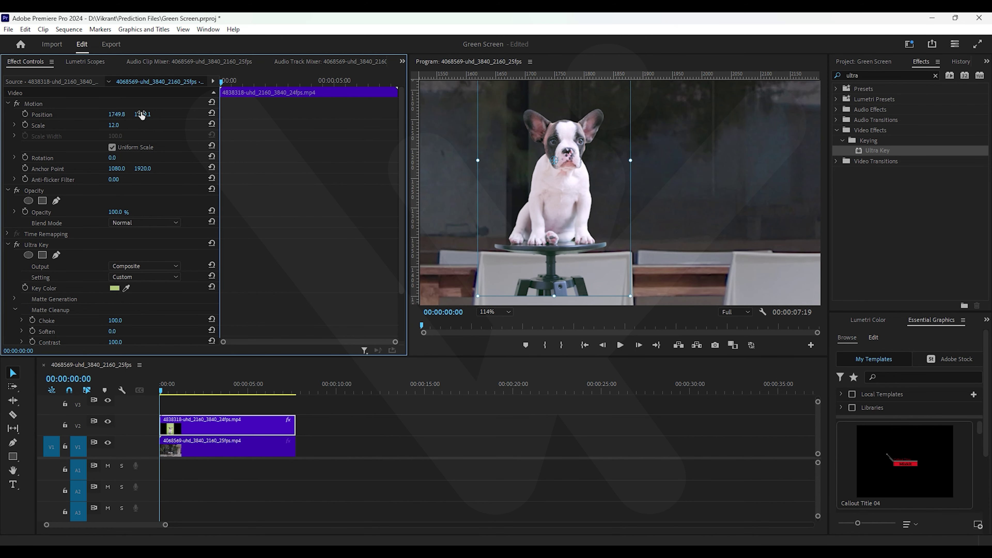
left_click_drag(142, 114, 152, 114)
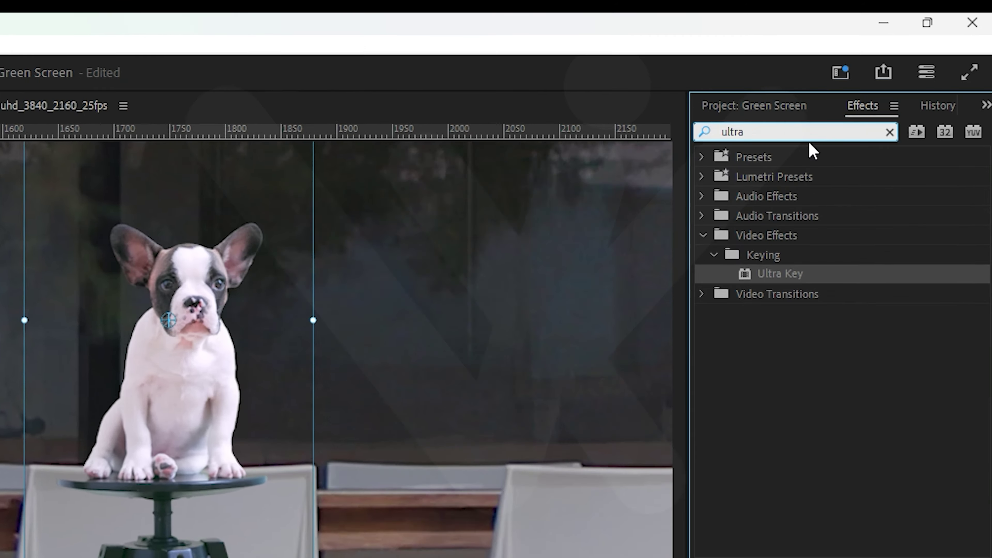
Search Effects for 'crop' and apply the Crop effect to the puppy clip
key("BackSpace")
key("BackSpace")
key("BackSpace")
type("cr")
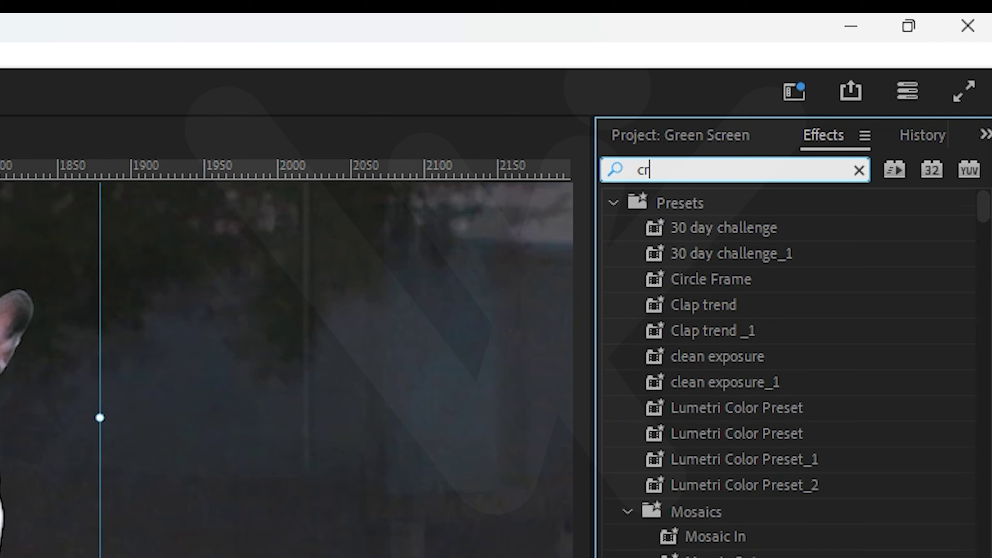
type("op")
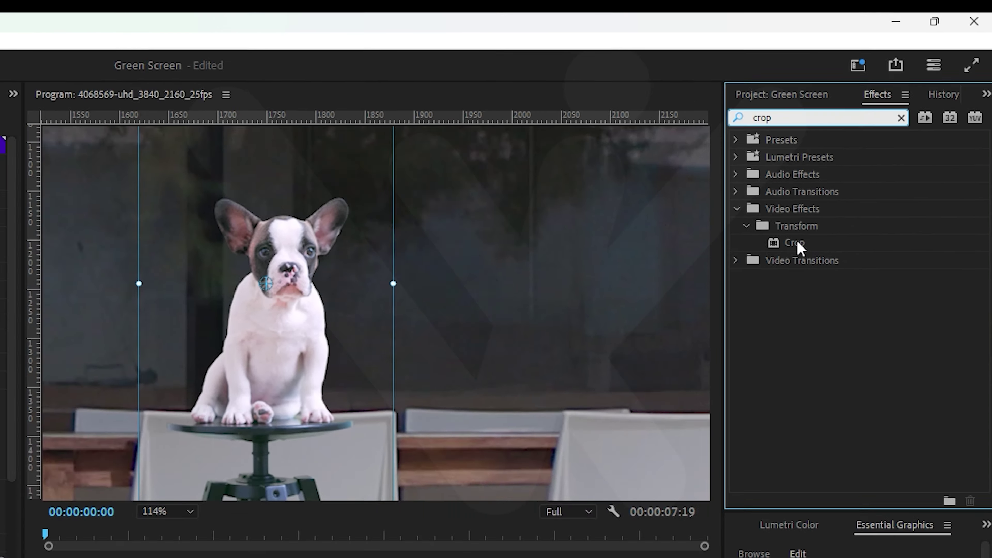
left_click_drag(797, 243, 827, 177)
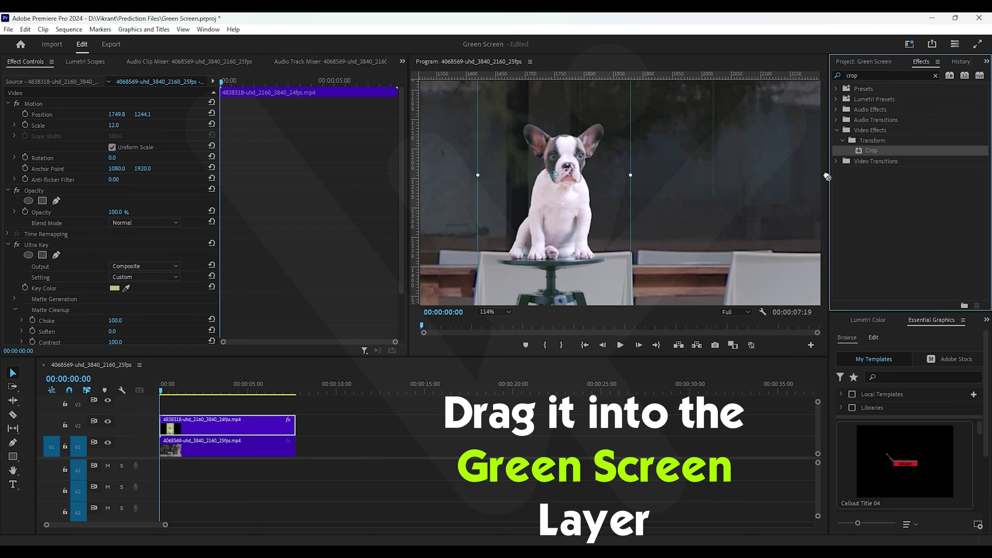
left_click_drag(288, 367, 193, 425)
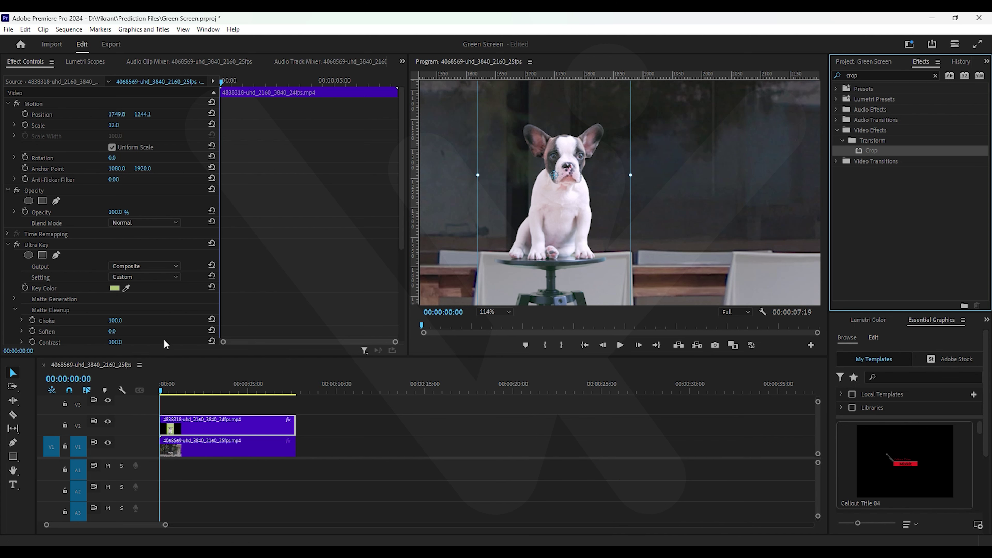
Set Crop Bottom to 21% to hide the stool, then deselect to preview
scroll(123, 309, "down", 3)
scroll(120, 304, "down", 2)
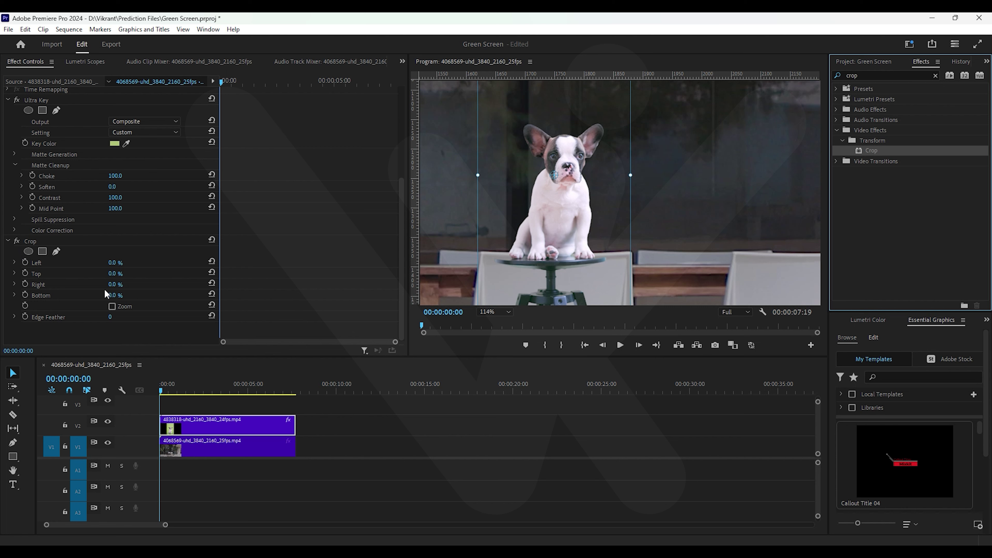
left_click_drag(114, 295, 125, 295)
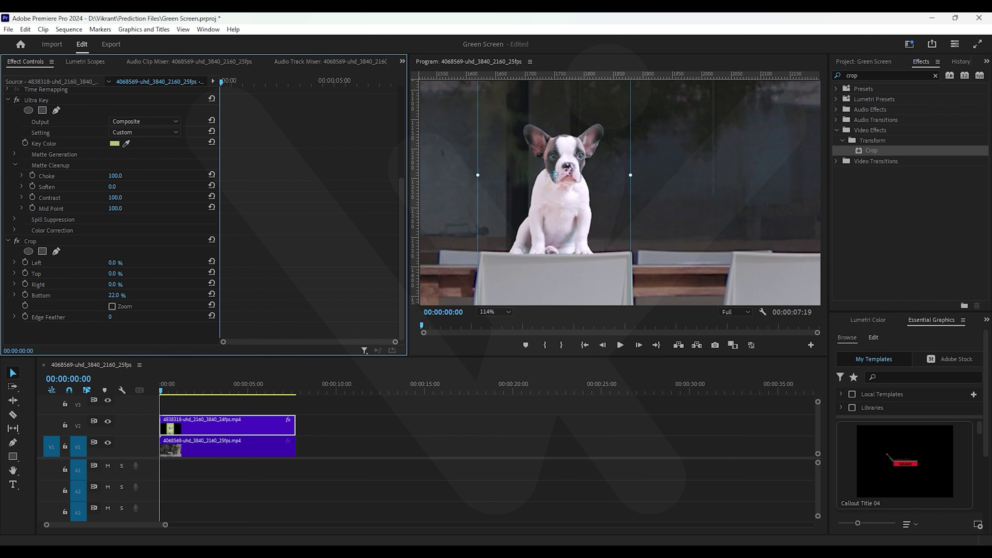
left_click_drag(117, 295, 119, 295)
left_click(123, 296)
type("21")
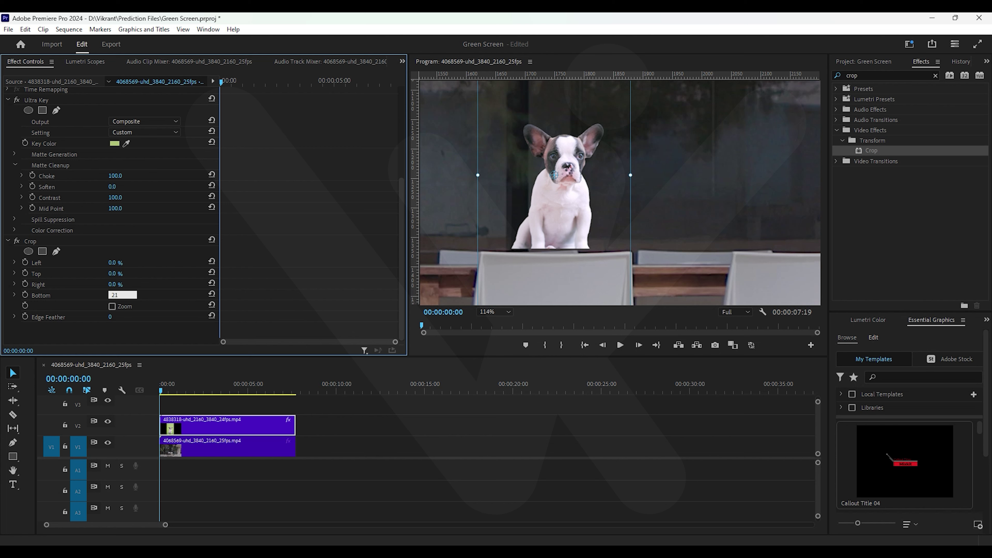
key("Return")
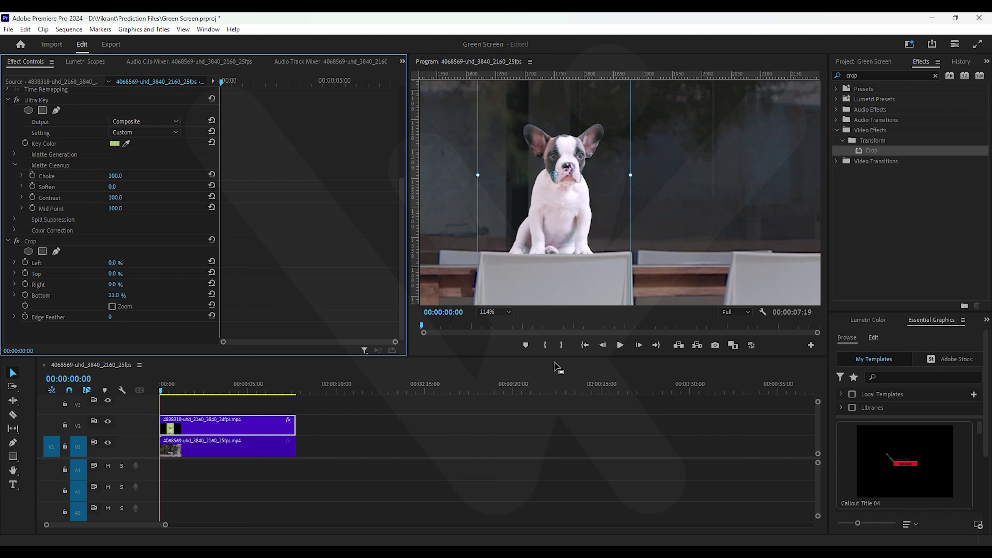
left_click(437, 425)
Zoom the Program Monitor in and out to review the puppy's placement on the chair
scroll(527, 290, "down", 3)
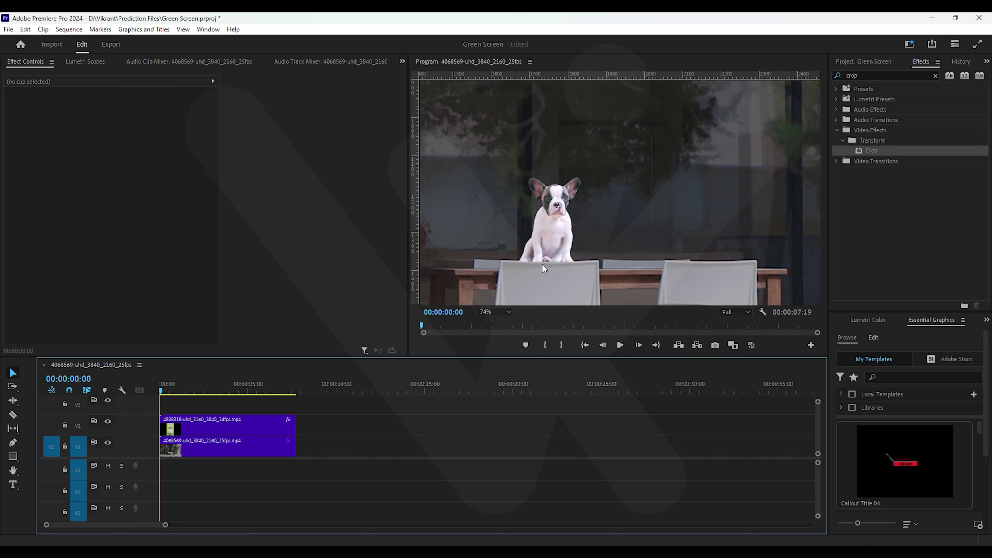
scroll(542, 264, "down", 3)
scroll(506, 264, "up", 2)
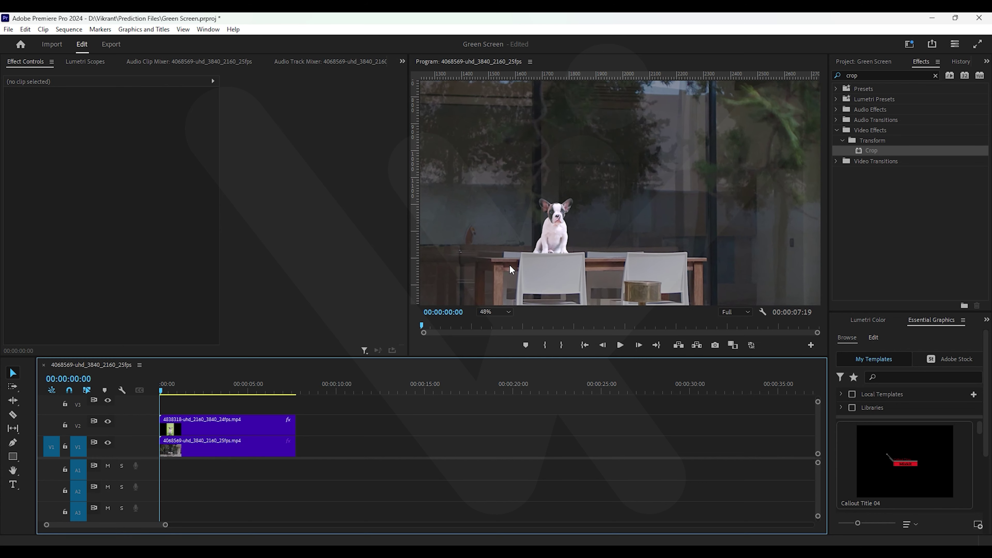
scroll(565, 224, "up", 2)
scroll(566, 223, "down", 3)
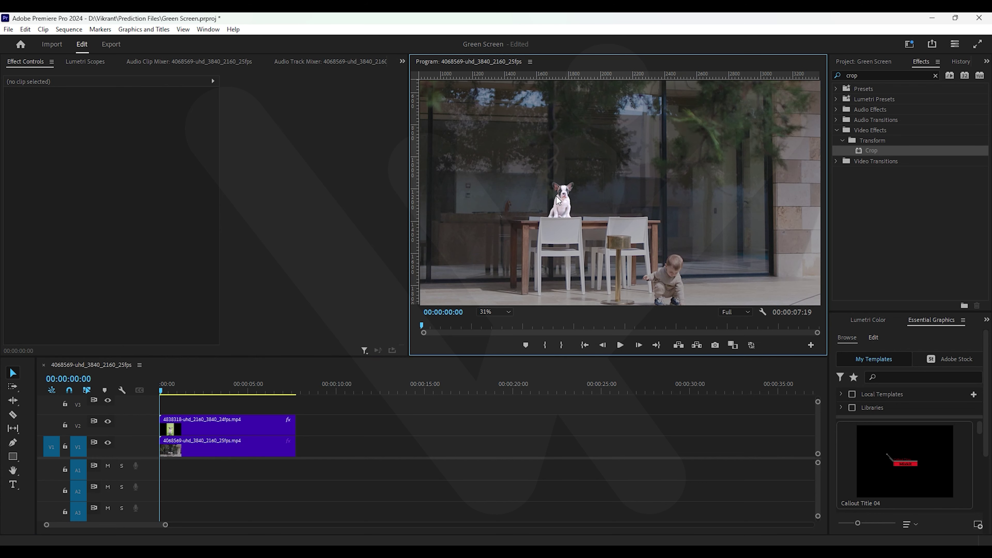
scroll(498, 222, "down", 1)
scroll(470, 211, "up", 1)
scroll(461, 198, "up", 2)
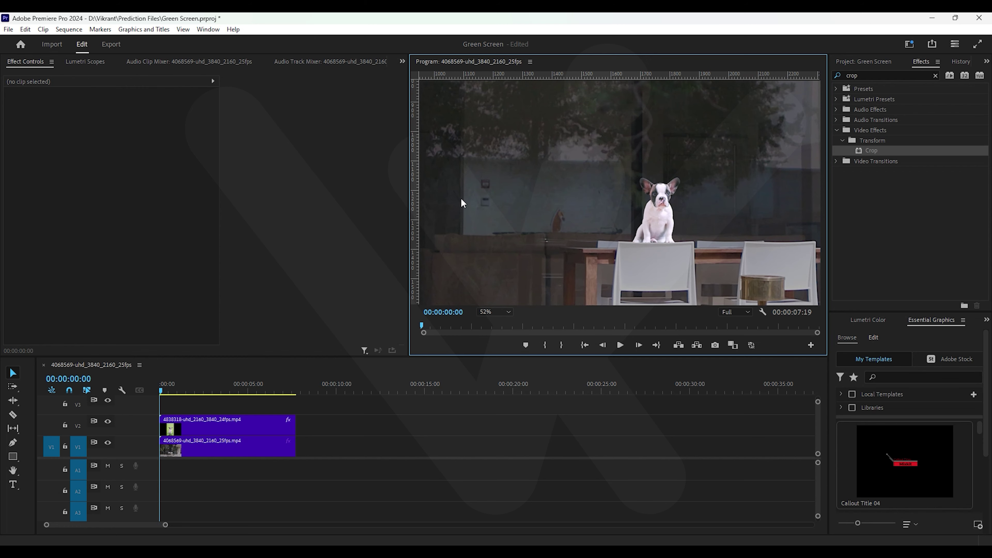
Select the V2 puppy clip and bring up the Lumetri Color controls
left_click(684, 232)
left_click(664, 205)
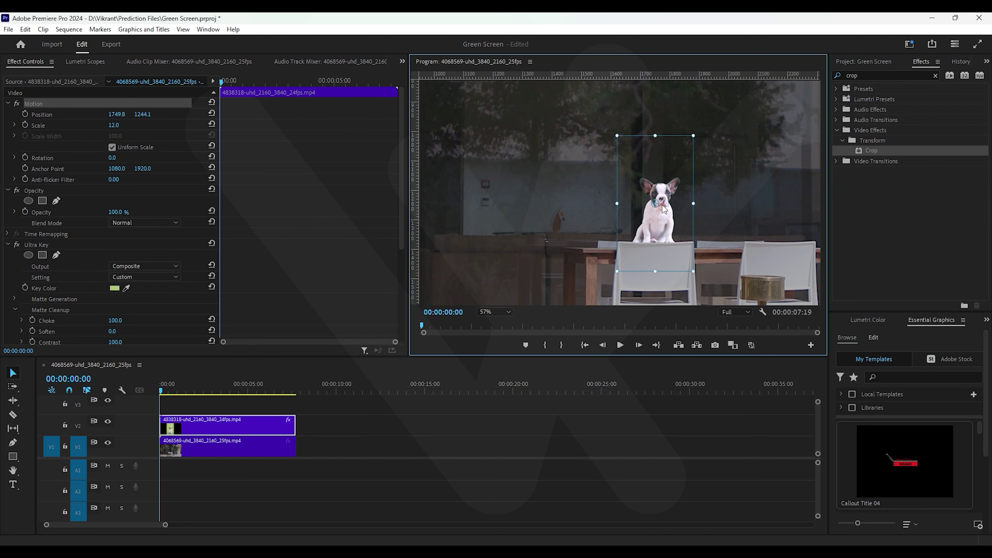
left_click(873, 319)
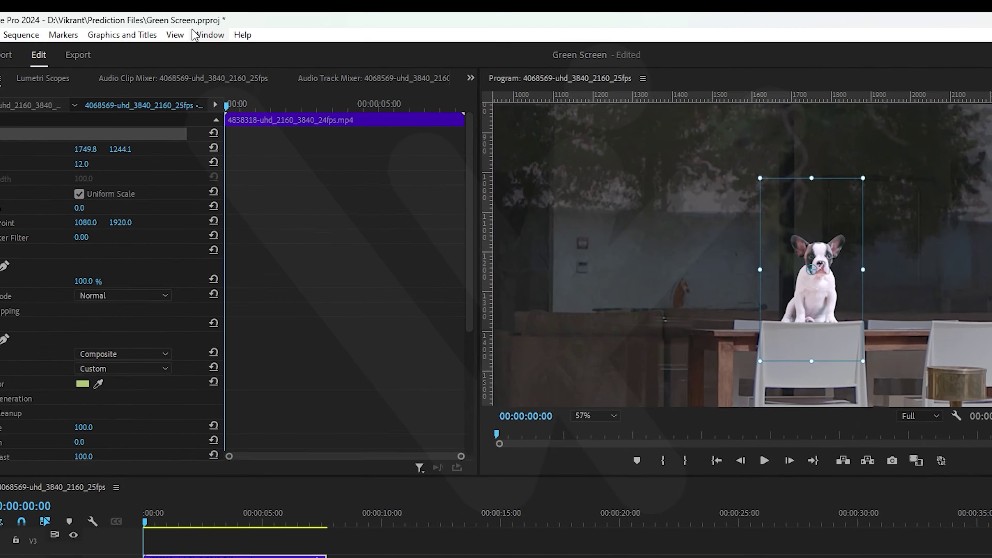
Show the Lumetri Color panel and set the puppy's Tint to -9.1 and Temperature to 16.1
left_click(208, 29)
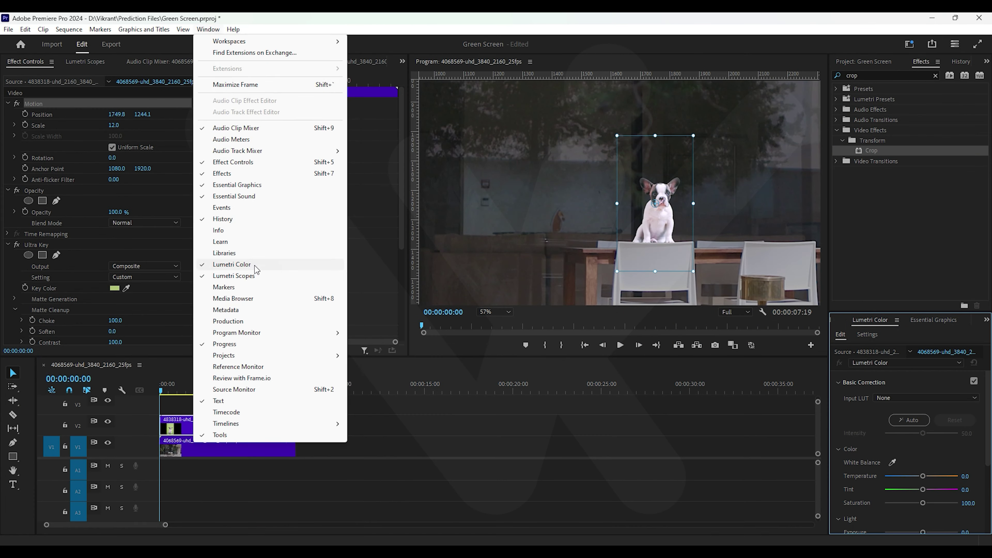
left_click(311, 522)
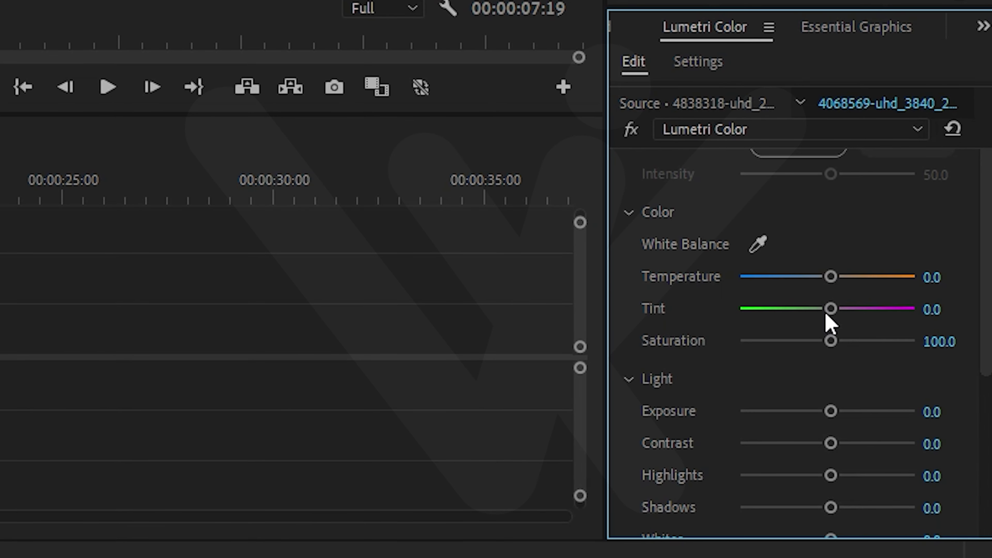
left_click_drag(922, 490, 917, 490)
left_click_drag(819, 315, 817, 312)
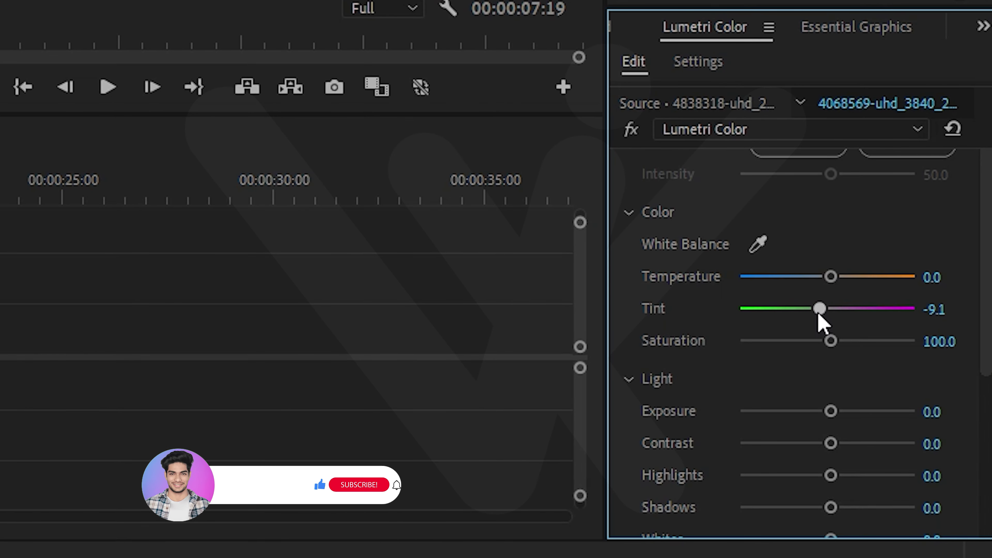
left_click_drag(832, 277, 841, 277)
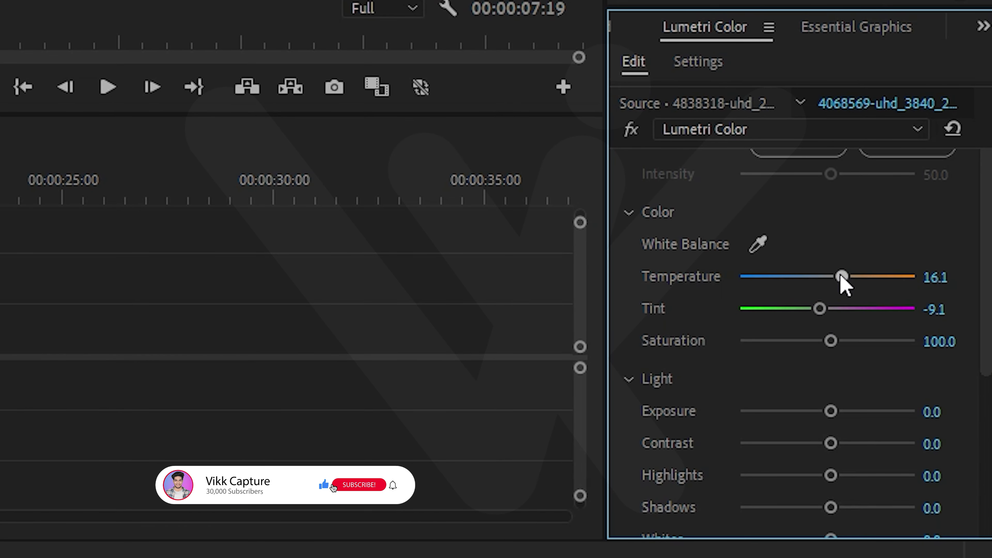
Set Contrast -100, Highlights -23.1, Shadows -69.2 and Whites -21.7
left_click_drag(831, 443, 736, 445)
scroll(855, 348, "down", 2)
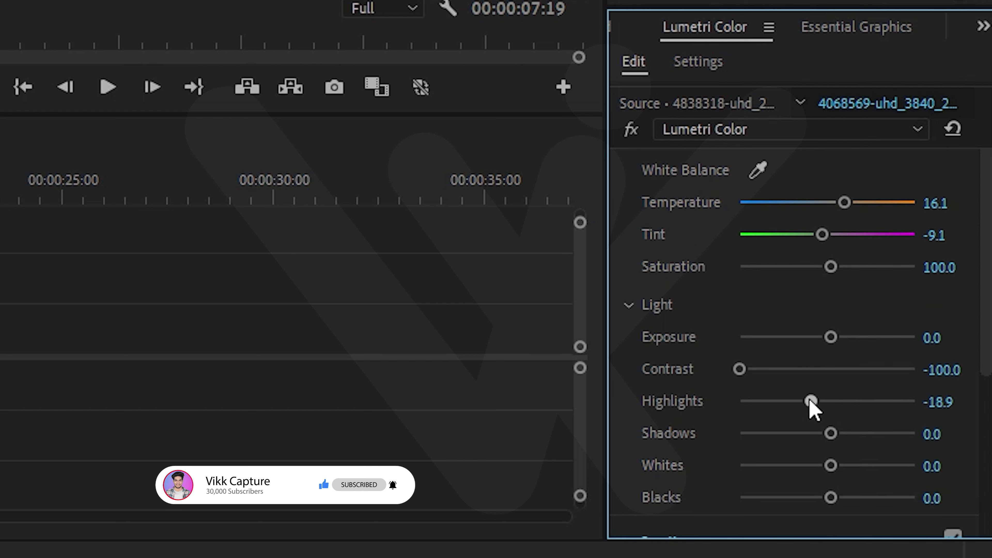
mouse_move(809, 400)
left_mouse_down()
mouse_move(769, 400)
mouse_move(807, 401)
left_mouse_up()
mouse_move(831, 432)
left_mouse_down()
mouse_move(767, 434)
mouse_move(807, 421)
mouse_move(932, 496)
left_mouse_up()
scroll(875, 443, "down", 2)
scroll(937, 481, "down", 2)
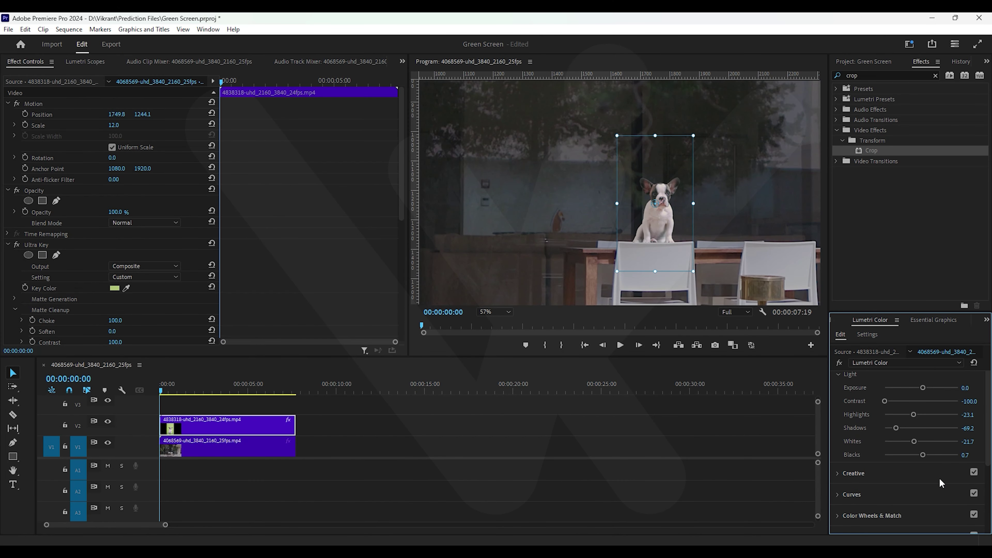
left_click(737, 278)
scroll(654, 228, "down", 3)
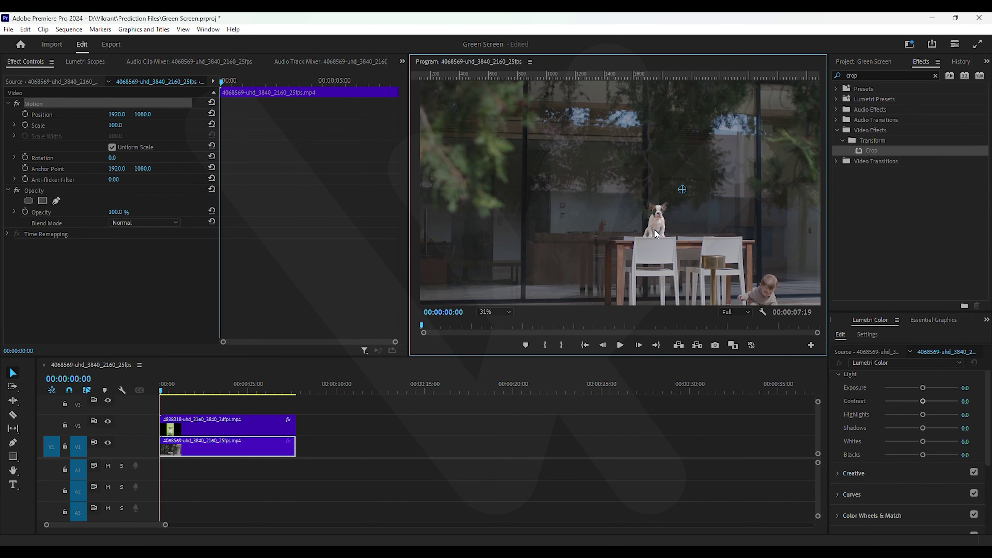
scroll(654, 228, "down", 2)
scroll(688, 208, "down", 1)
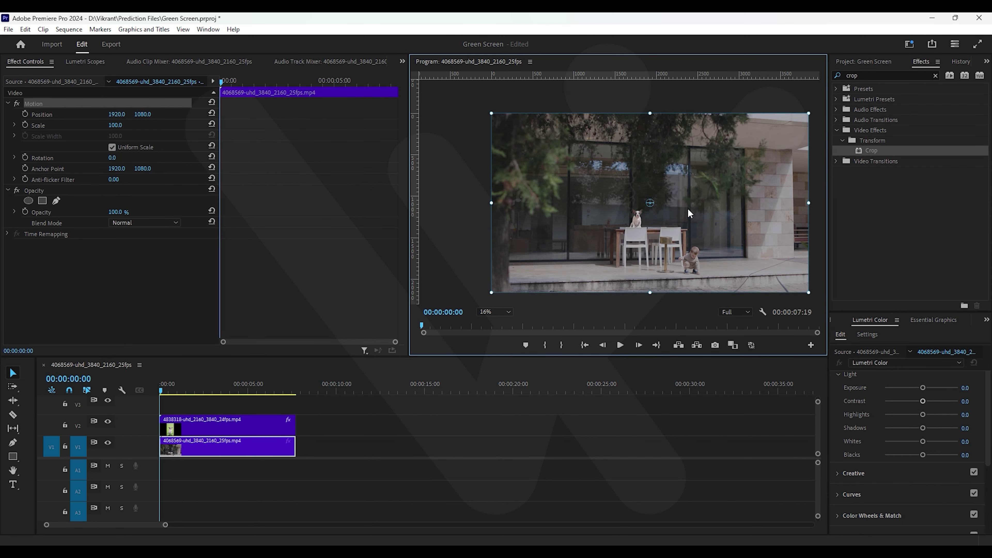